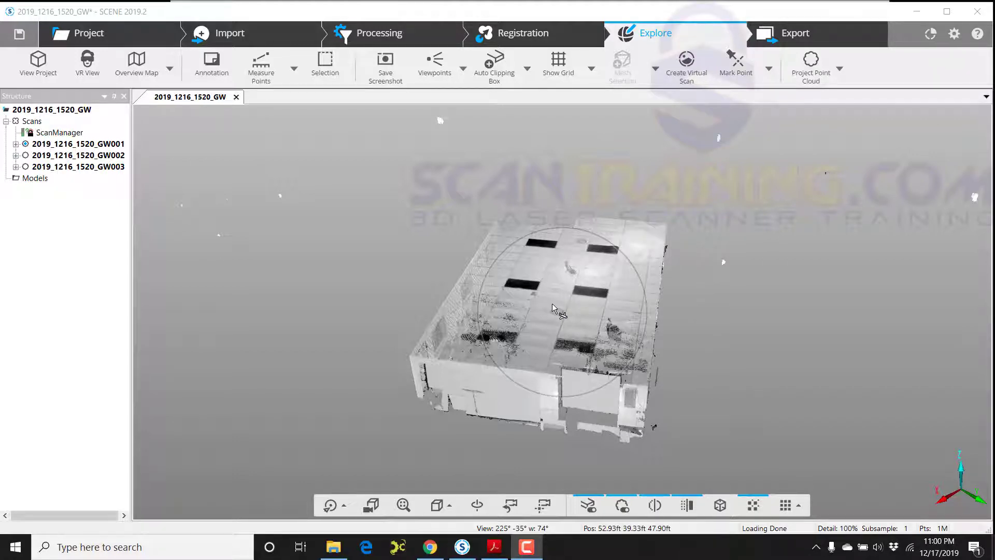
Zoom out until the whole three-scan room point cloud sits small and centred in the view.
scroll(552, 305, "down", 5)
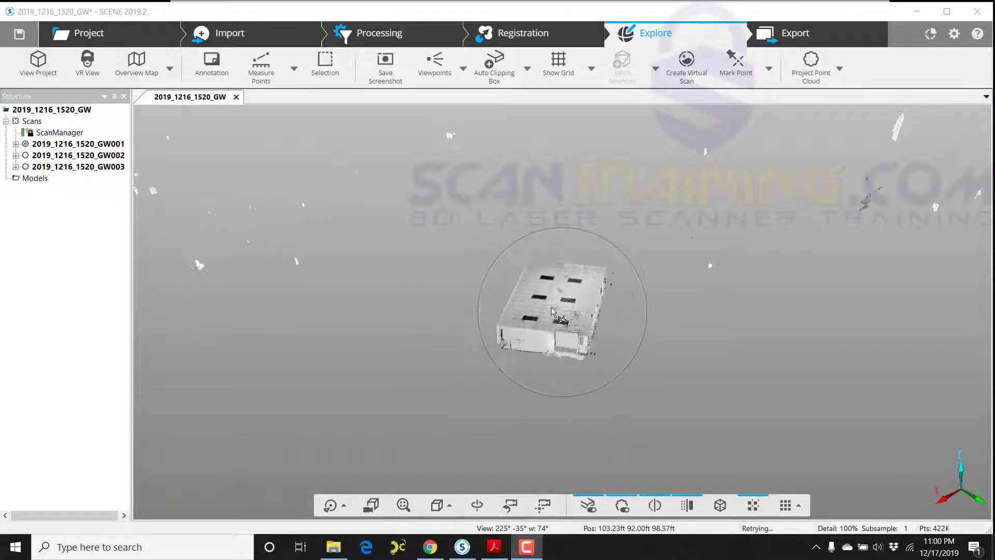
scroll(552, 307, "down", 2)
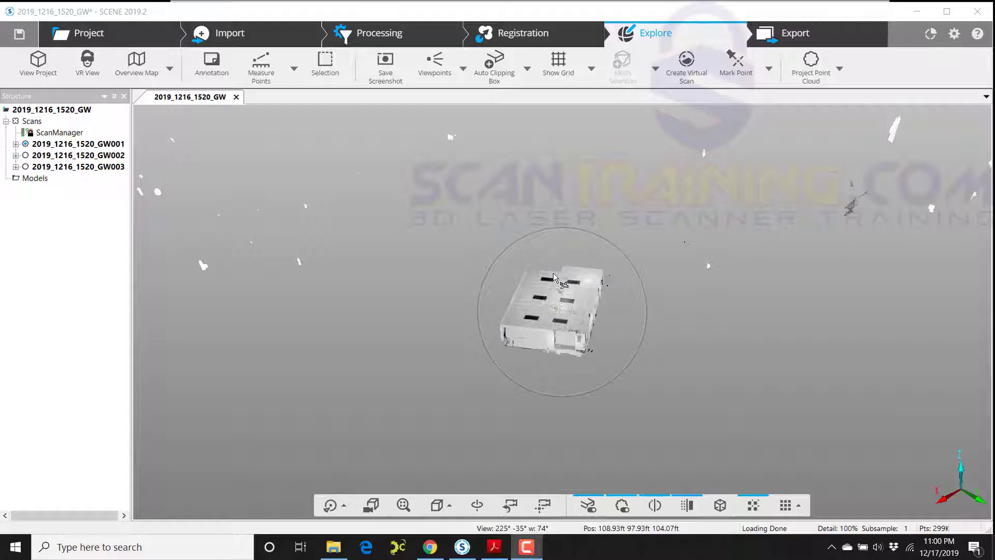
Add an auto clipping box around the scan, then lower its top and raise its bottom to remove the ceiling.
left_click(495, 70)
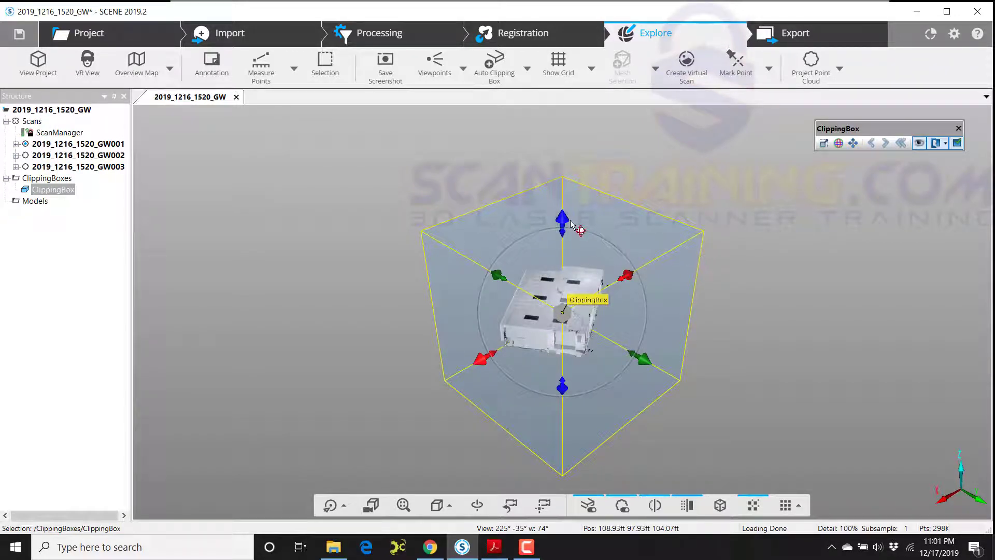
left_click_drag(566, 227, 562, 310)
left_click_drag(569, 396, 558, 342)
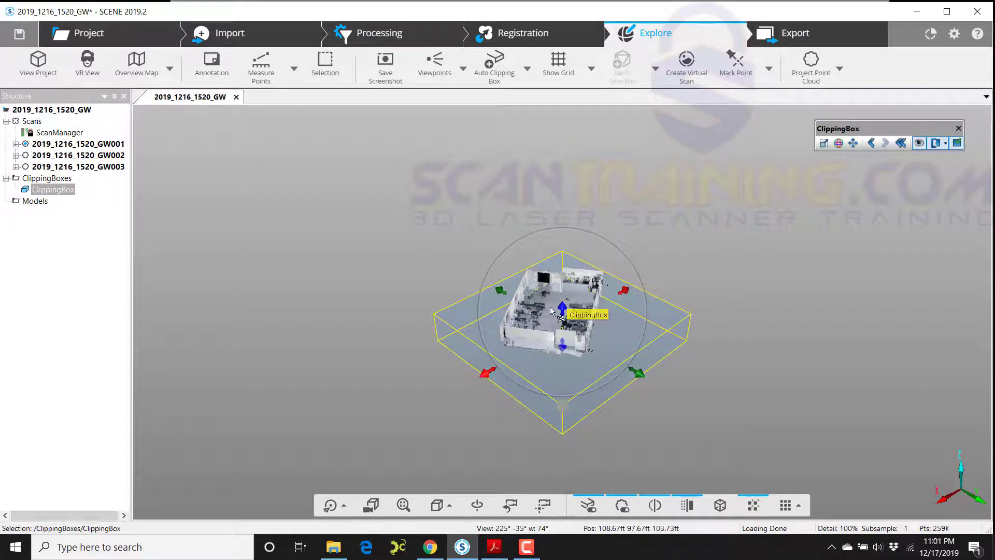
Switch to Top view and rotate the clipping box about -26.64° to match the walls.
left_click(448, 505)
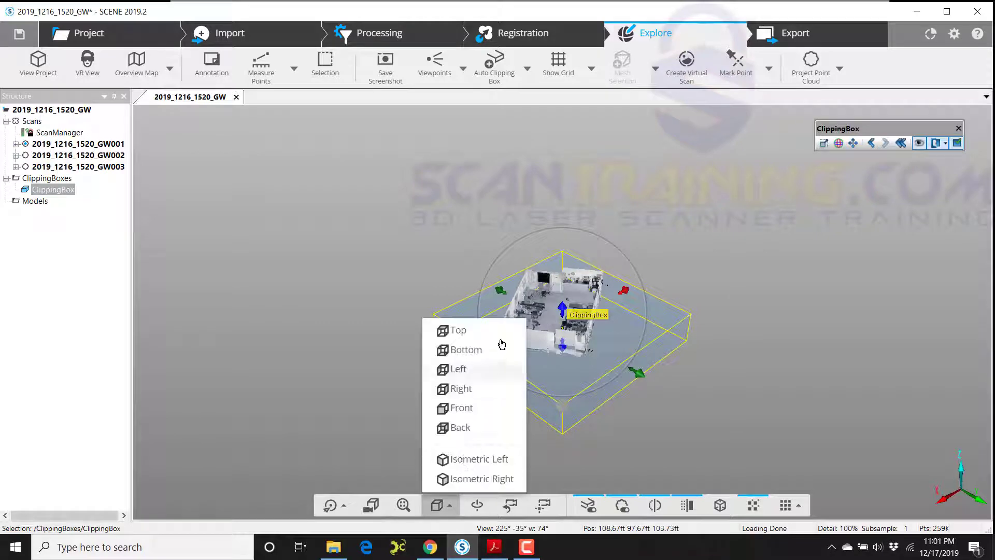
left_click(497, 331)
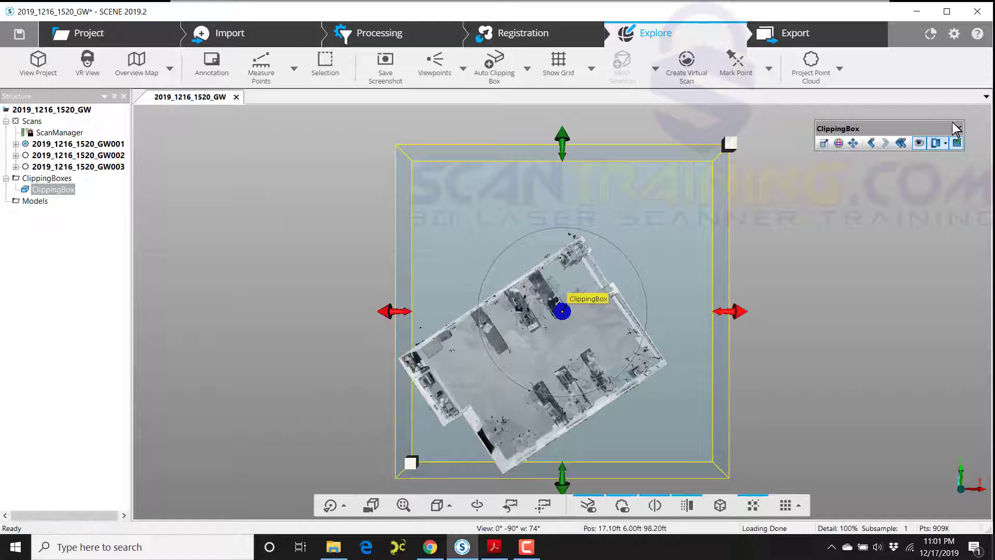
left_click(837, 142)
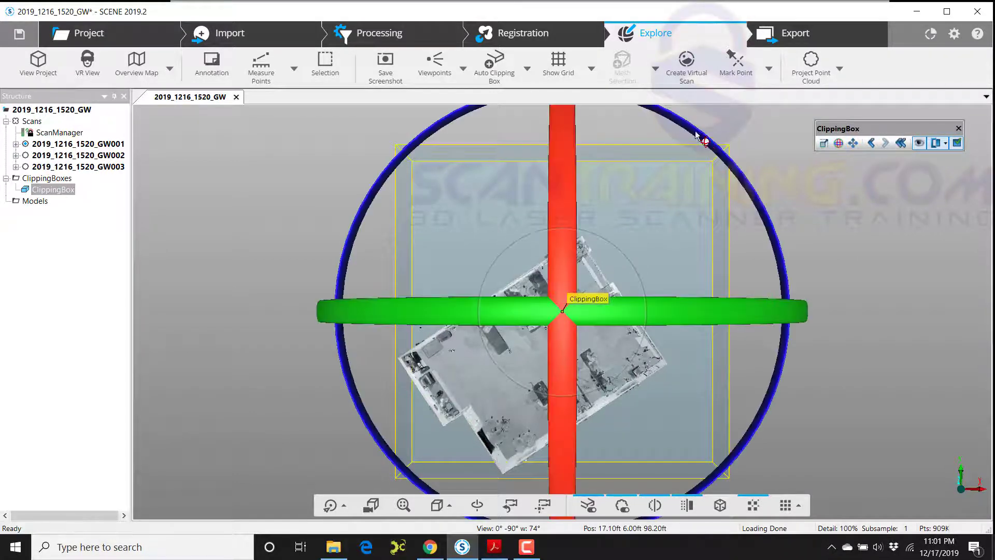
left_click_drag(697, 135, 784, 315)
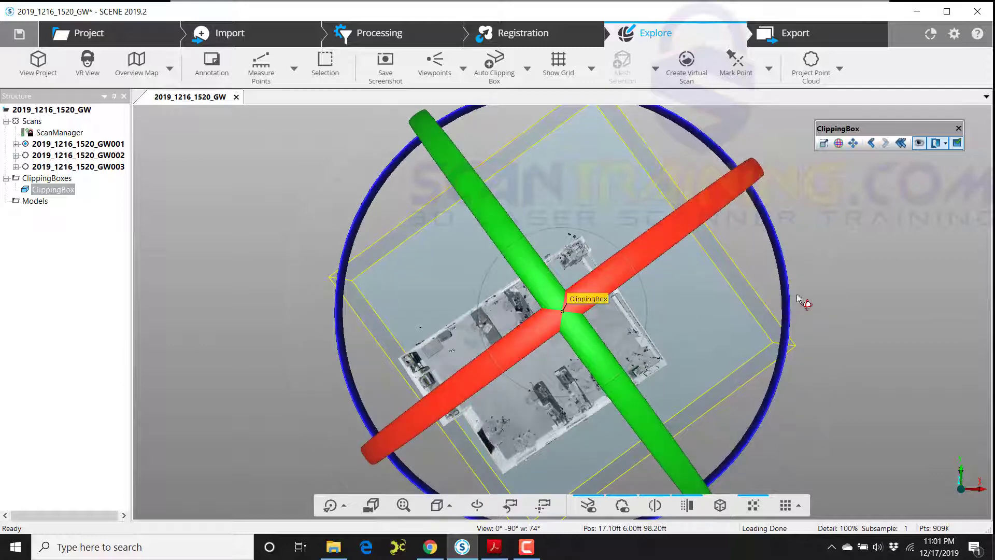
Pull each side of the box in around the floor plan and fine-tune its rotation.
left_click(823, 143)
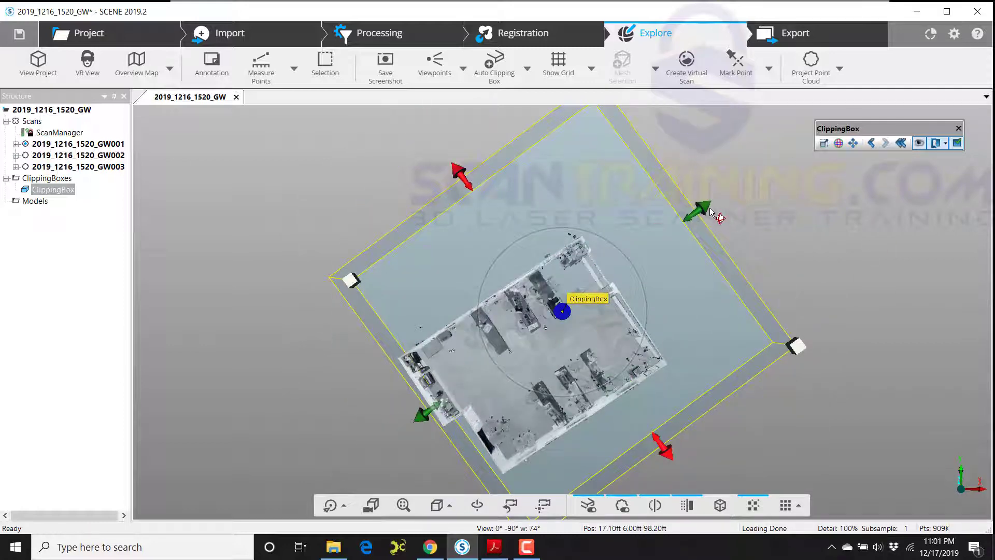
left_click_drag(711, 210, 518, 214)
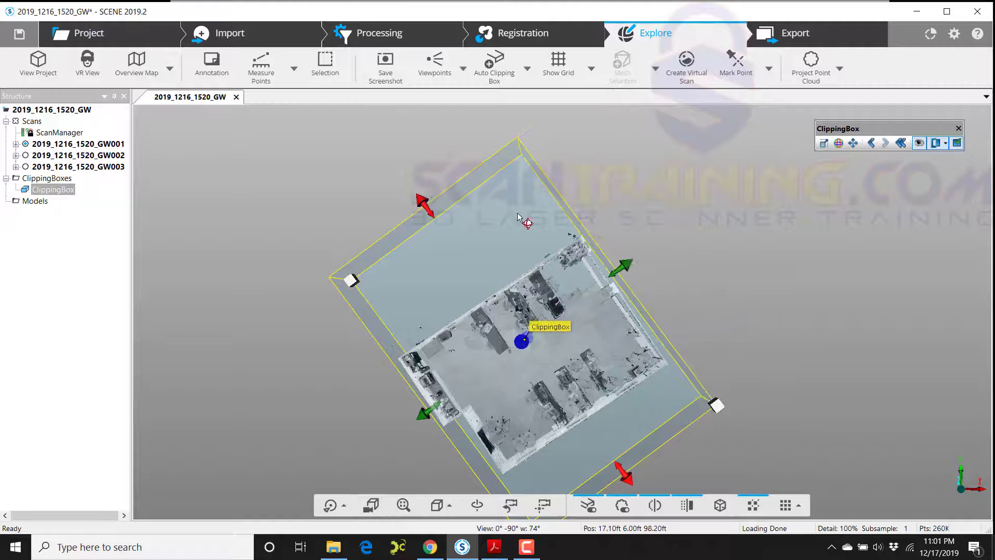
left_click_drag(424, 204, 469, 278)
left_click_drag(628, 477, 597, 437)
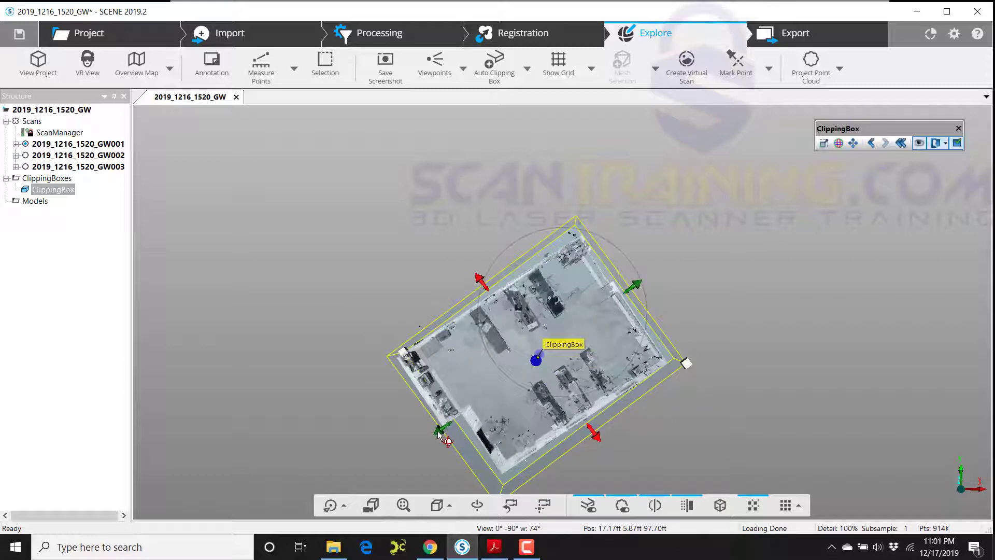
left_click_drag(439, 435, 435, 438)
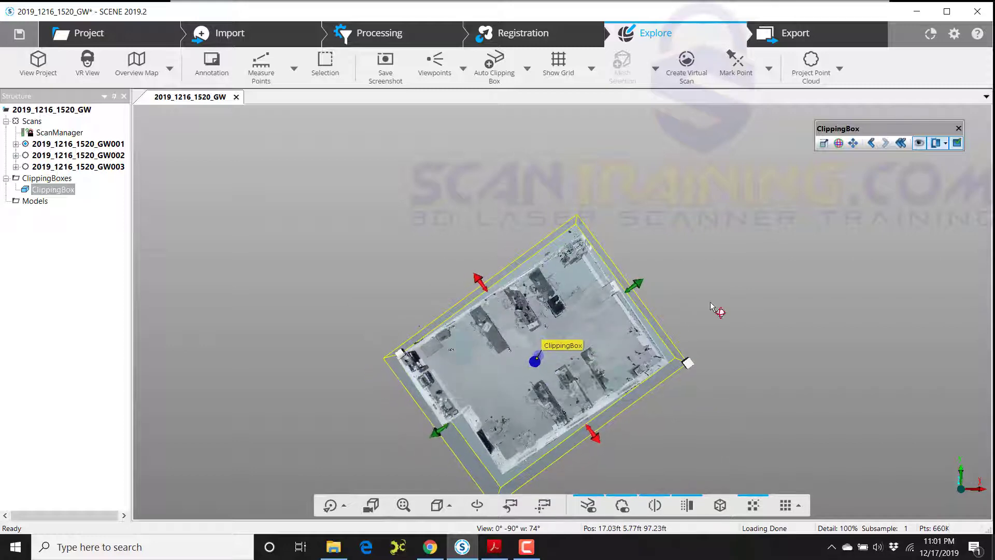
left_click(838, 142)
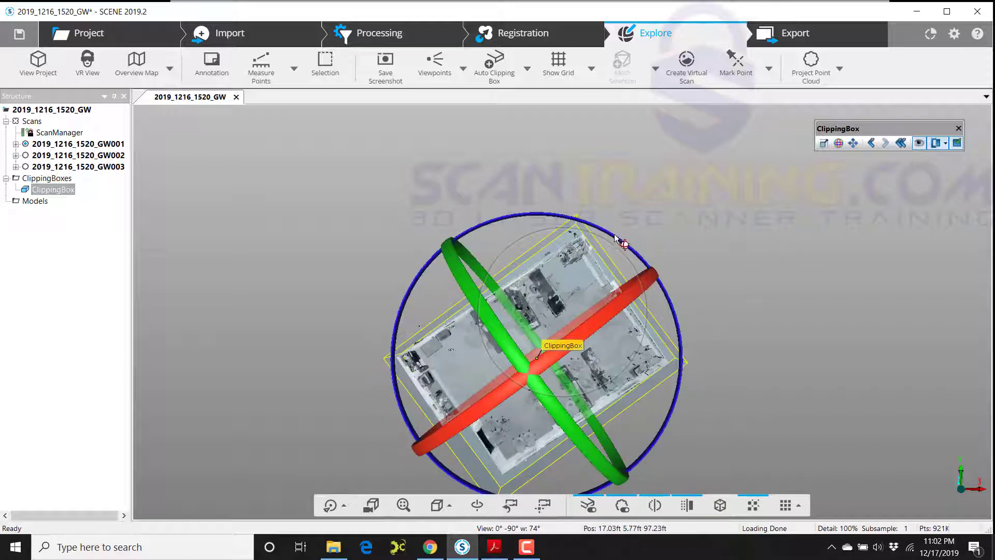
left_click_drag(614, 240, 637, 252)
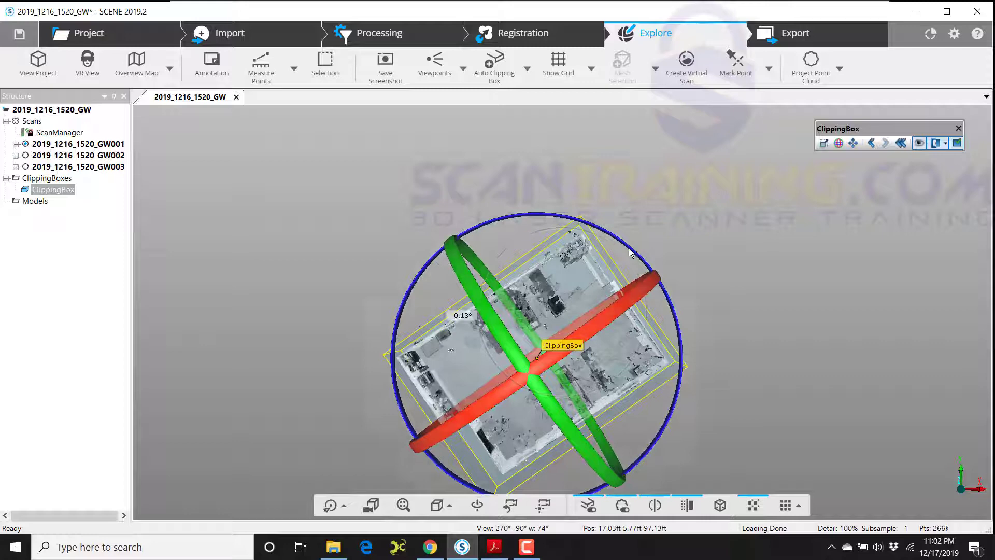
Hide the clipping box frame and rename the box to 'Main'.
left_click(918, 141)
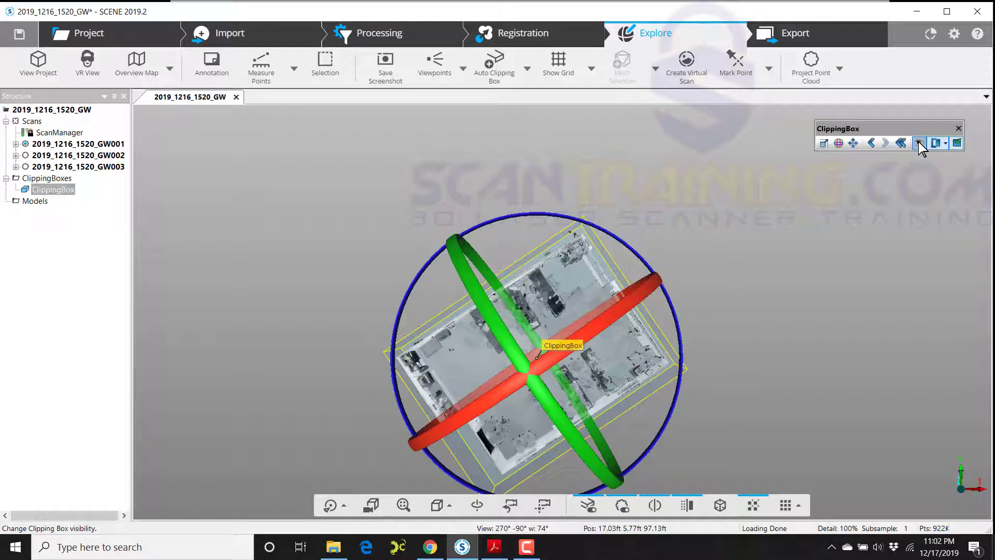
right_click(53, 188)
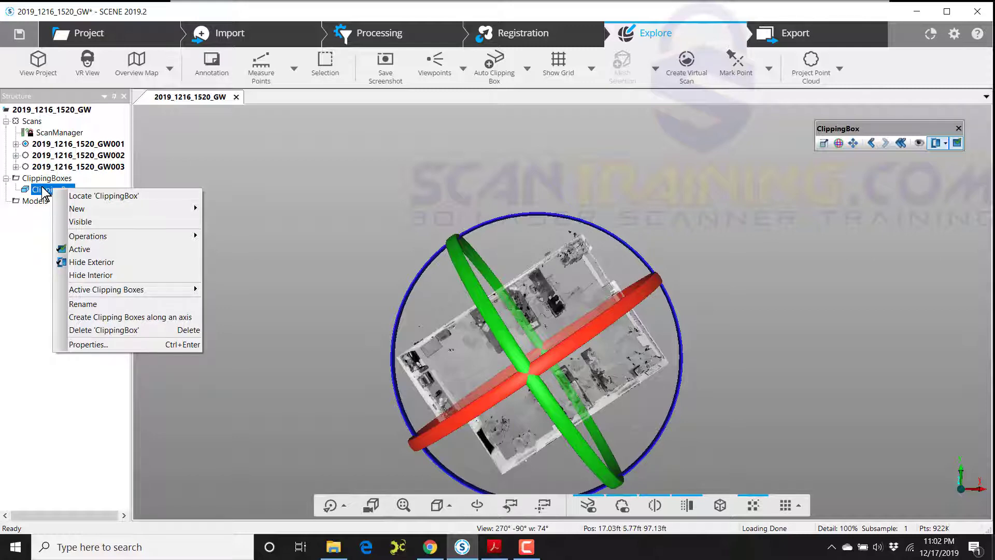
left_click(91, 304)
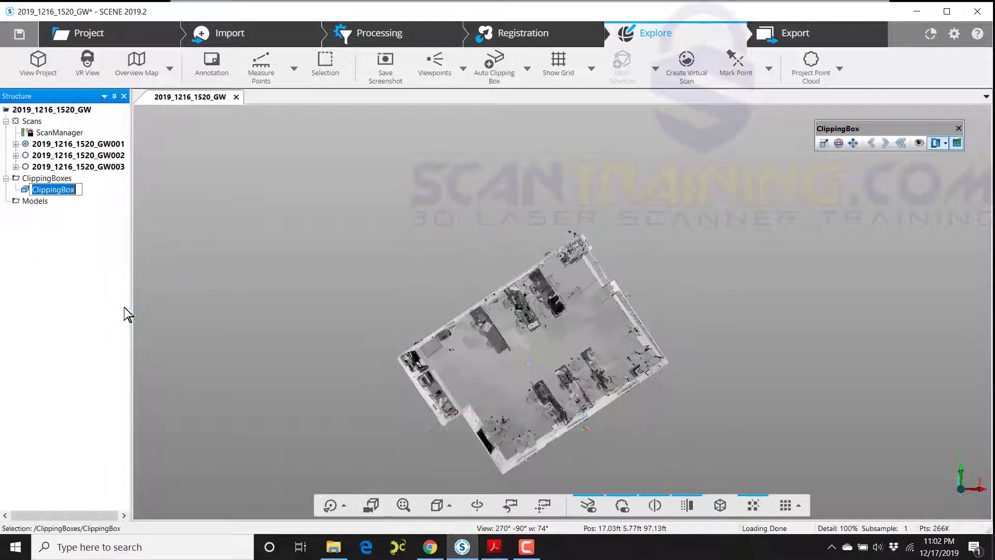
type("M")
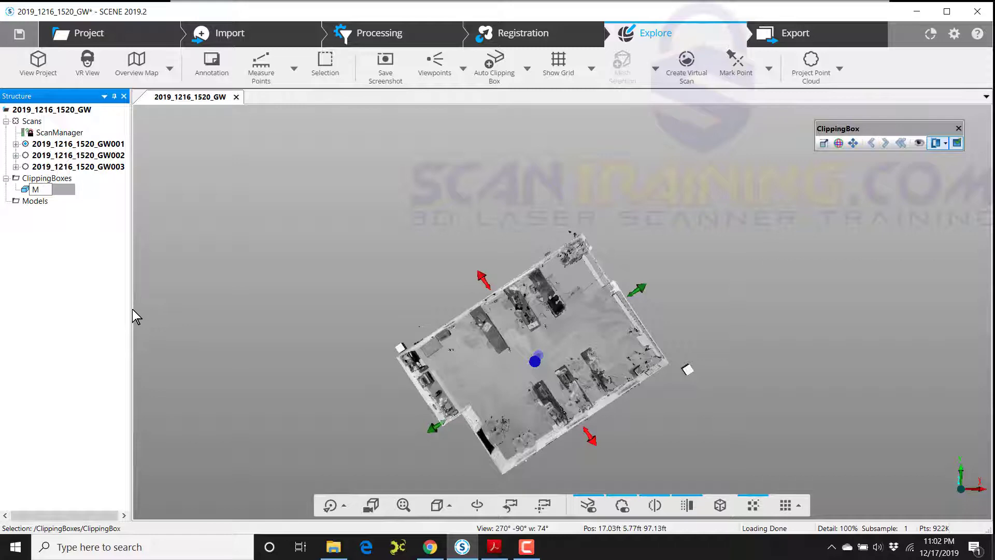
type("ain")
key("Return")
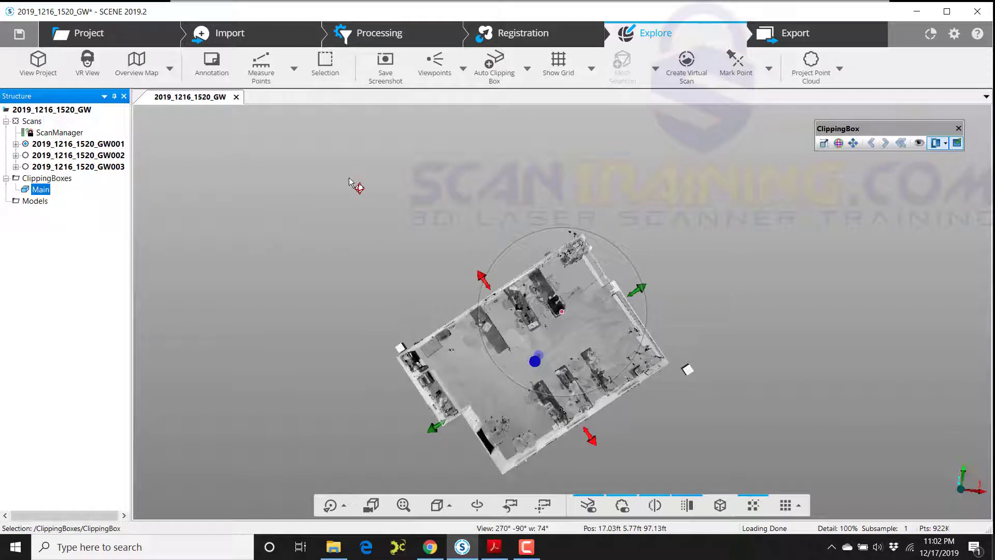
Deselect the box and orbit to inspect the room without its ceiling.
left_click_drag(360, 187, 694, 370)
left_click(692, 368)
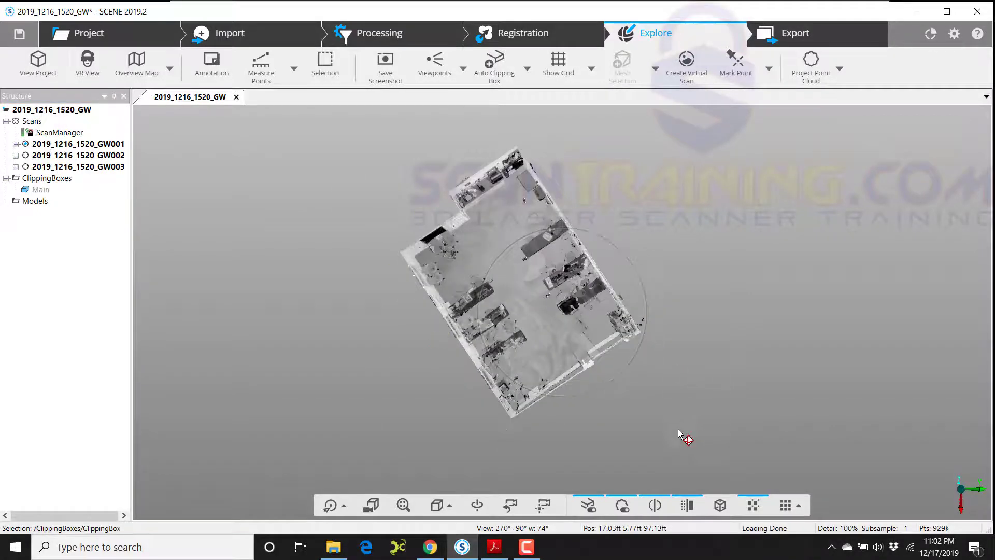
left_click_drag(679, 433, 607, 435)
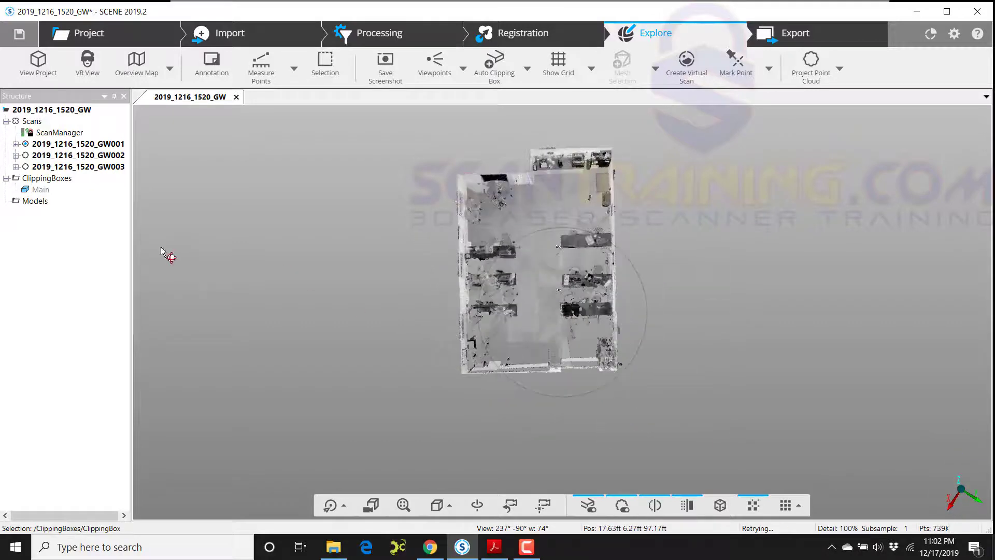
Select the Main box, shift it, and rotate it about -5 degrees to follow the walls.
left_click(41, 191)
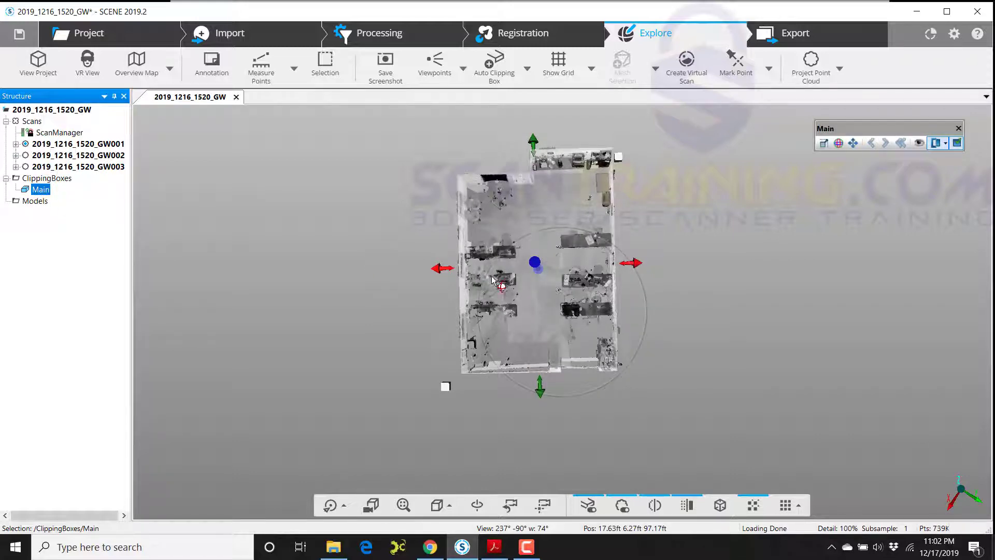
left_click(853, 144)
left_click_drag(540, 261, 584, 297)
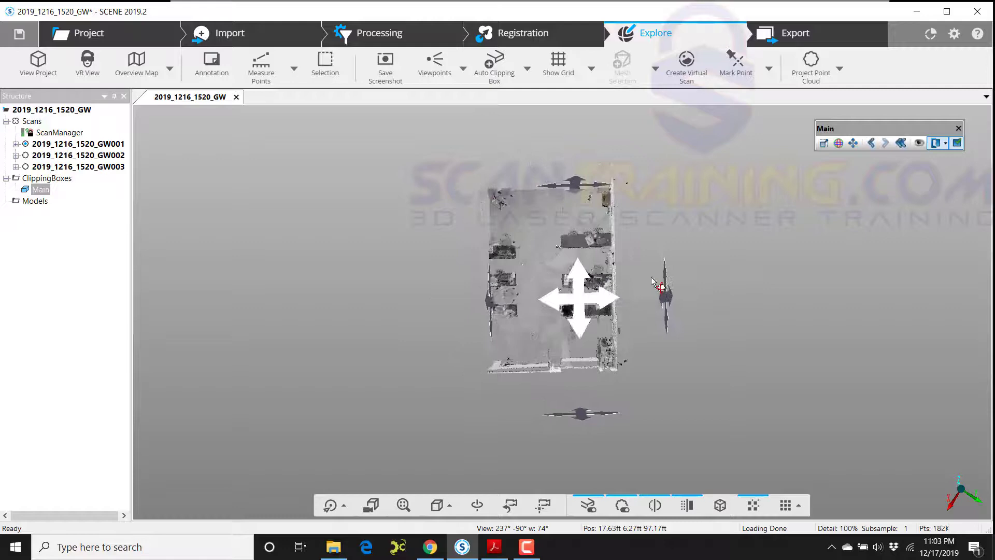
left_click(841, 143)
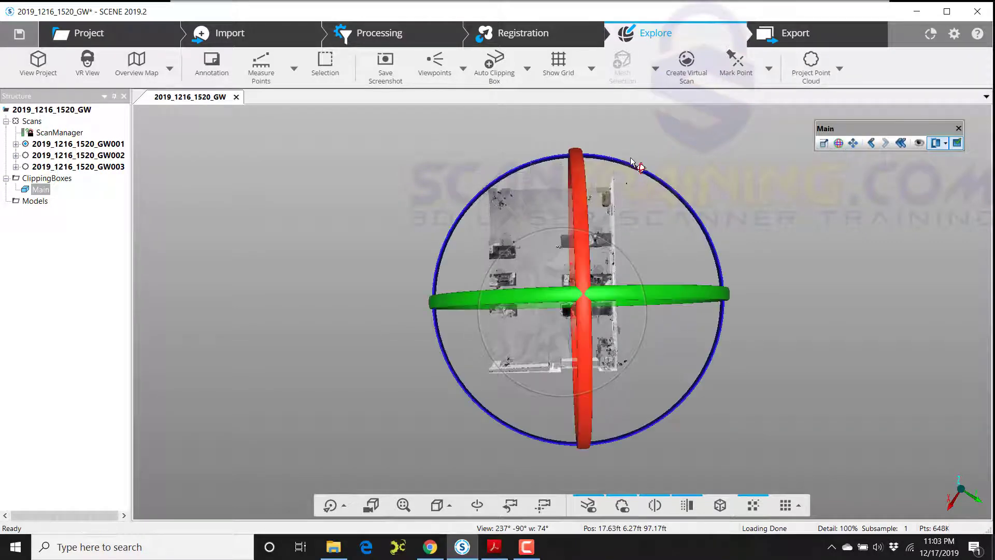
left_click_drag(624, 166, 571, 254)
left_click(822, 144)
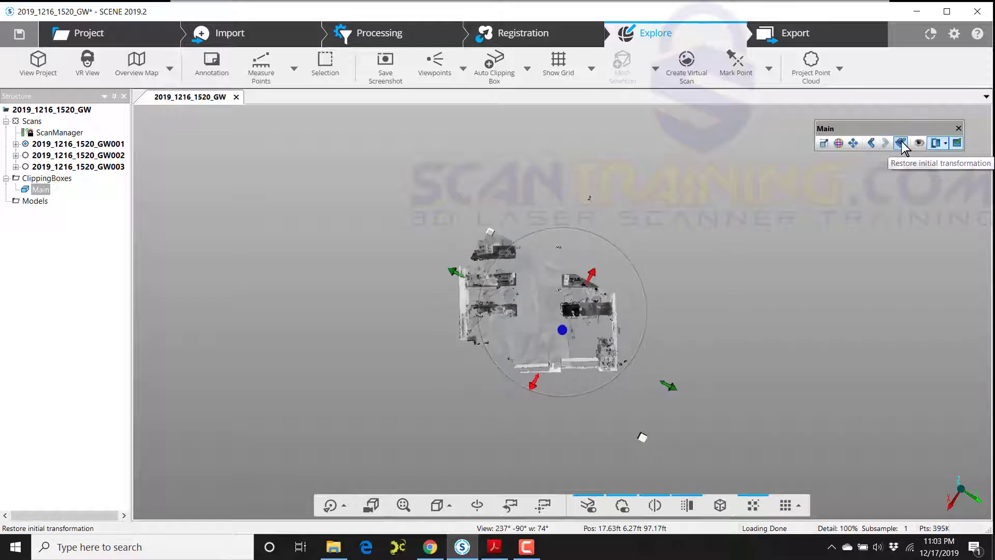
Step back and forth through the Main box's previous transformations.
left_click(873, 142)
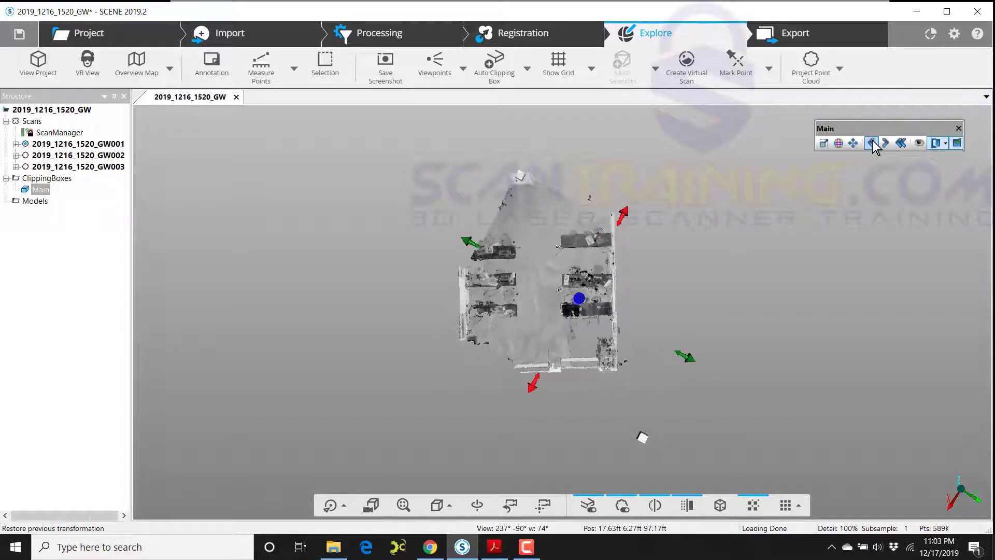
left_click(872, 142)
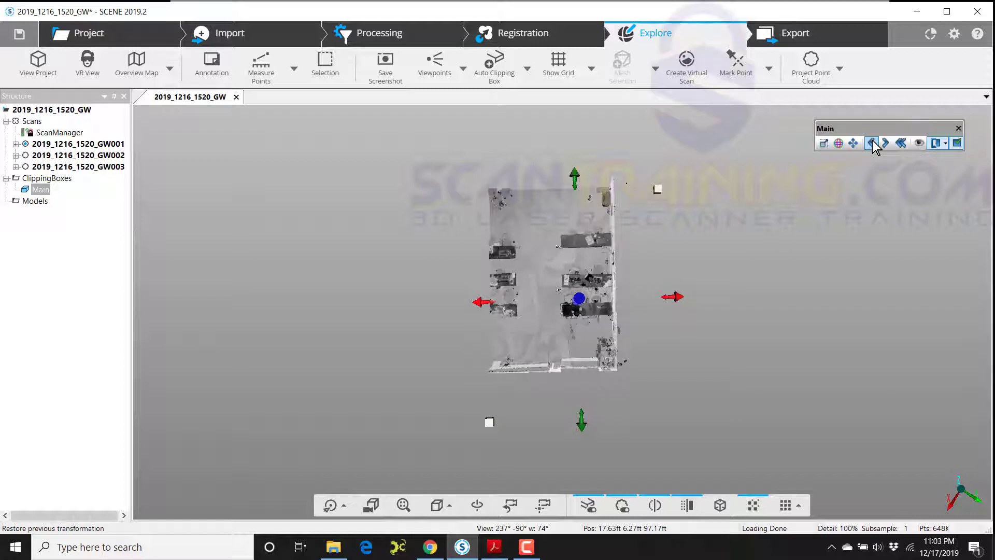
left_click(872, 142)
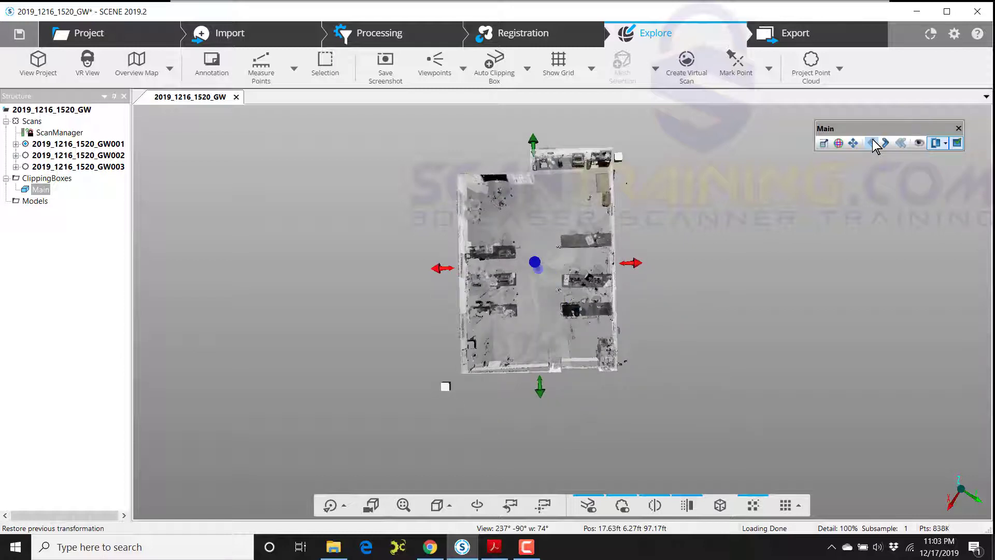
left_click(884, 141)
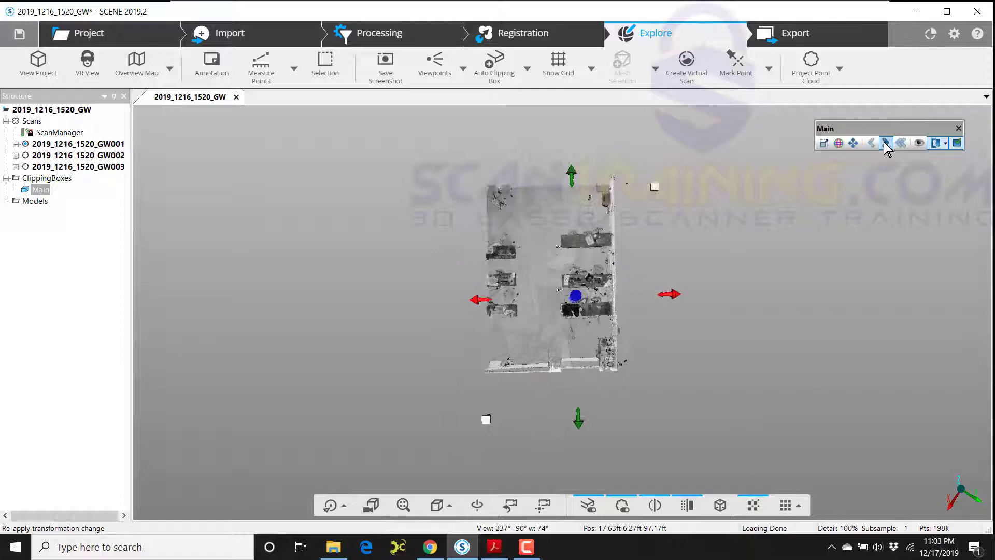
left_click(885, 141)
left_click(871, 141)
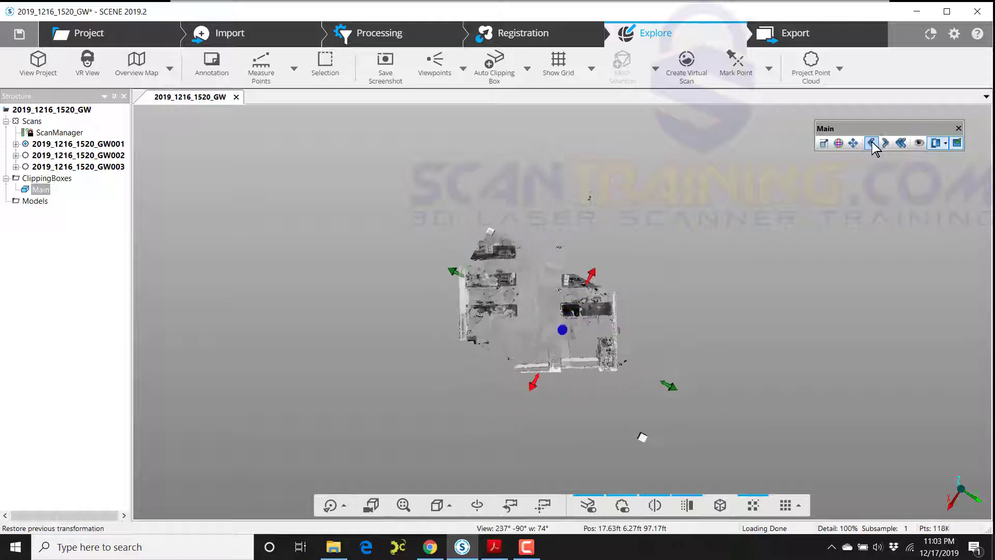
left_click(872, 142)
Restore the Main box's initial transformation, then briefly show and hide its outline.
left_click(901, 143)
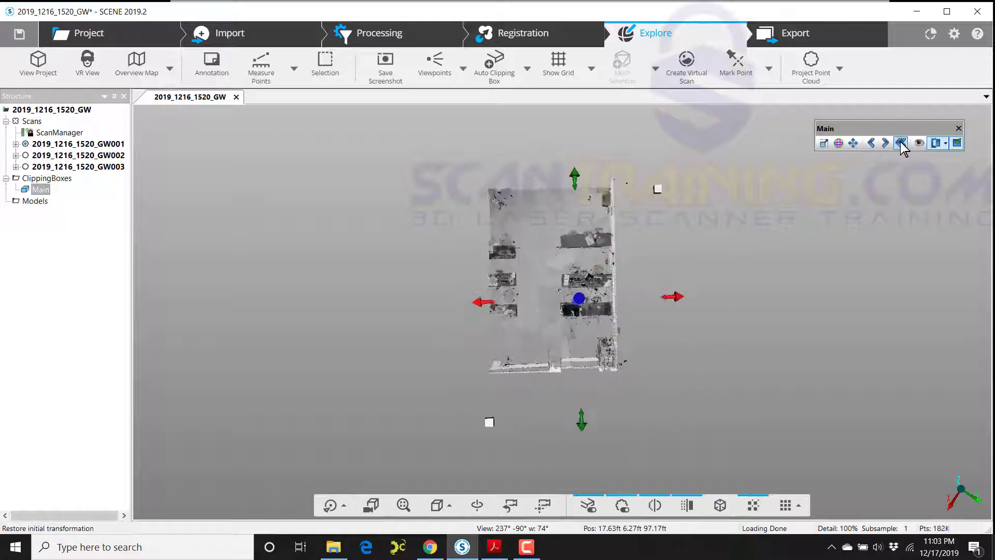
left_click(901, 144)
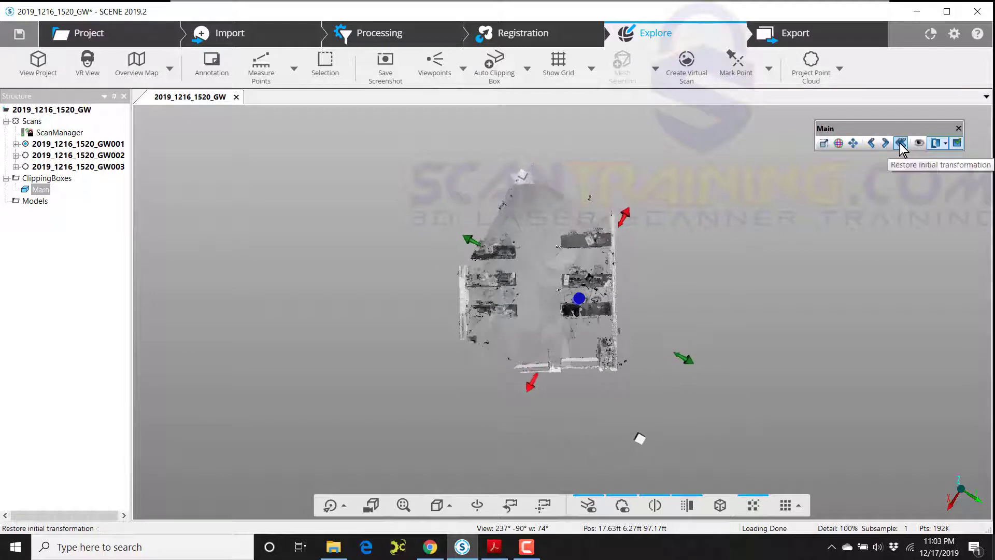
left_click(900, 144)
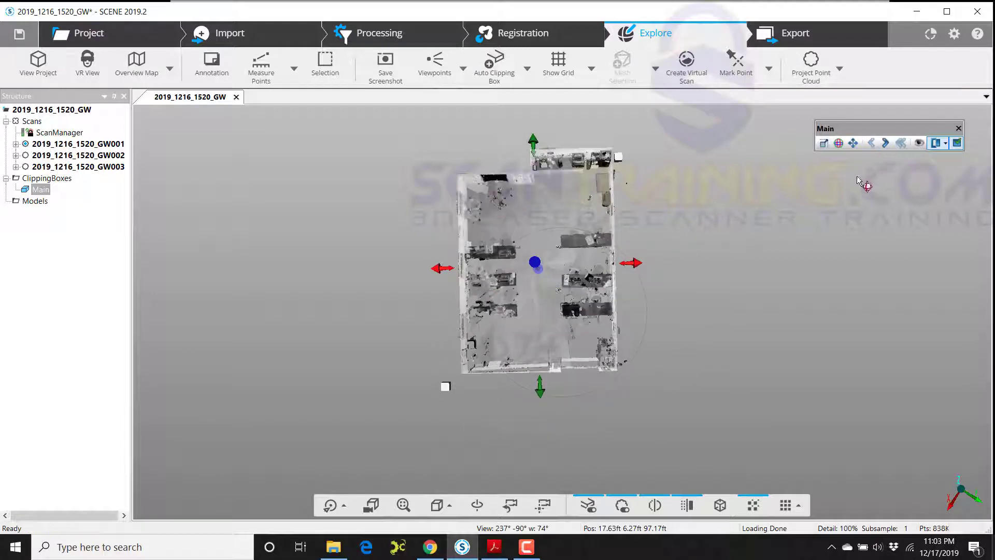
left_click(920, 143)
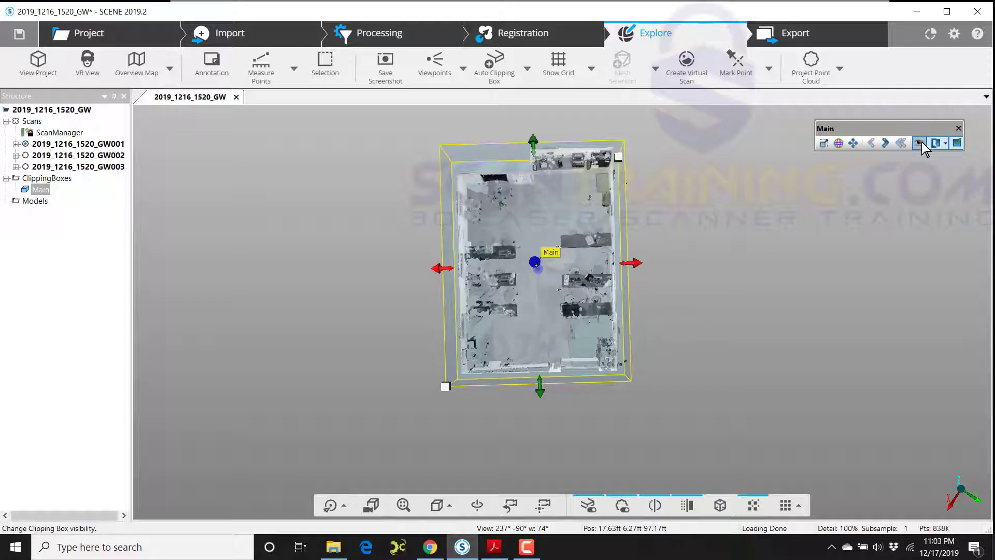
left_click(920, 143)
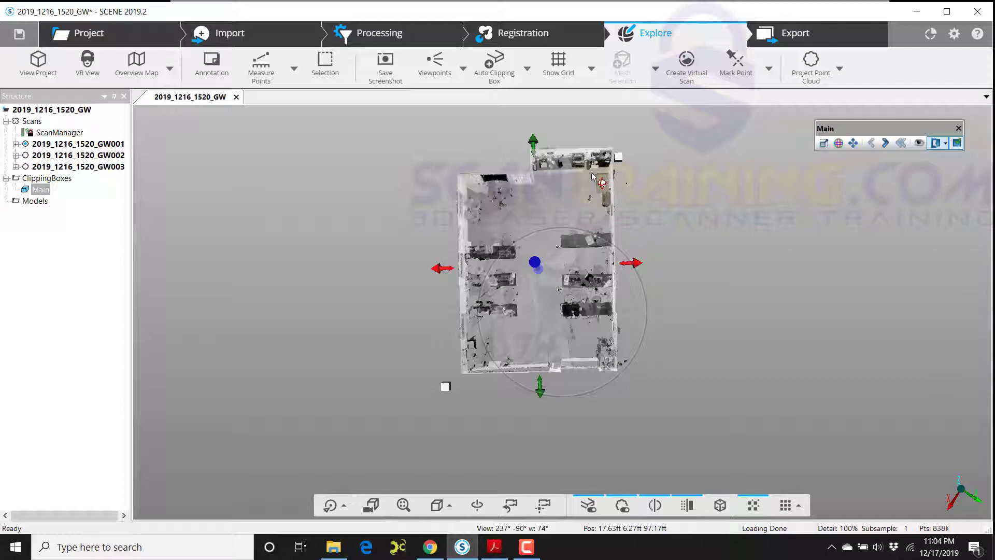
Set the Main box to Hide Interior, compare clipping off and on, and leave it enabled.
left_click(946, 143)
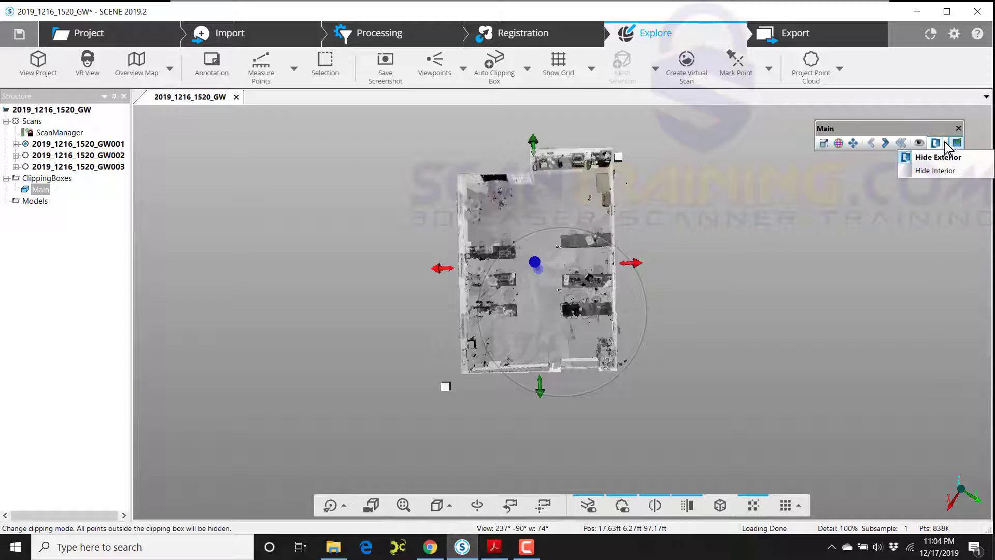
left_click(927, 171)
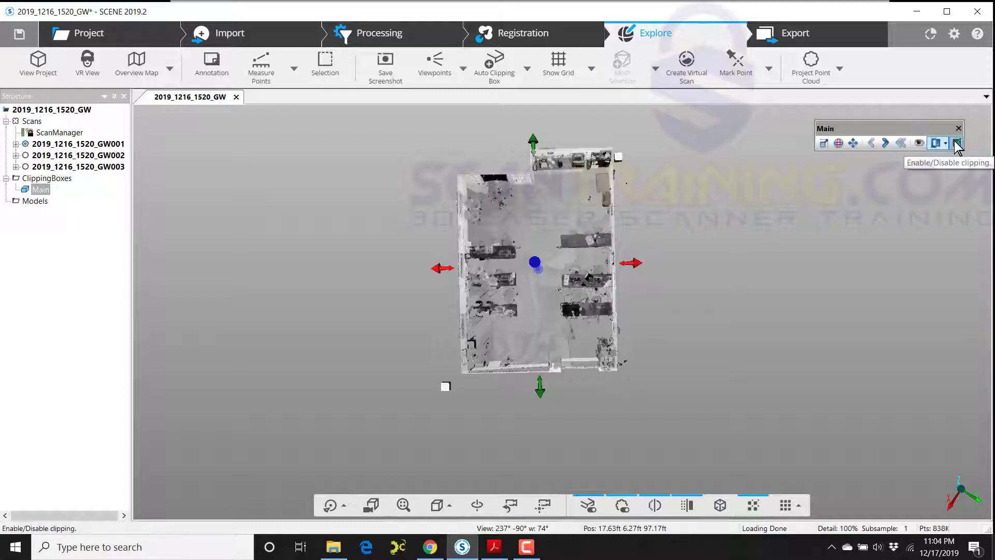
left_click(956, 144)
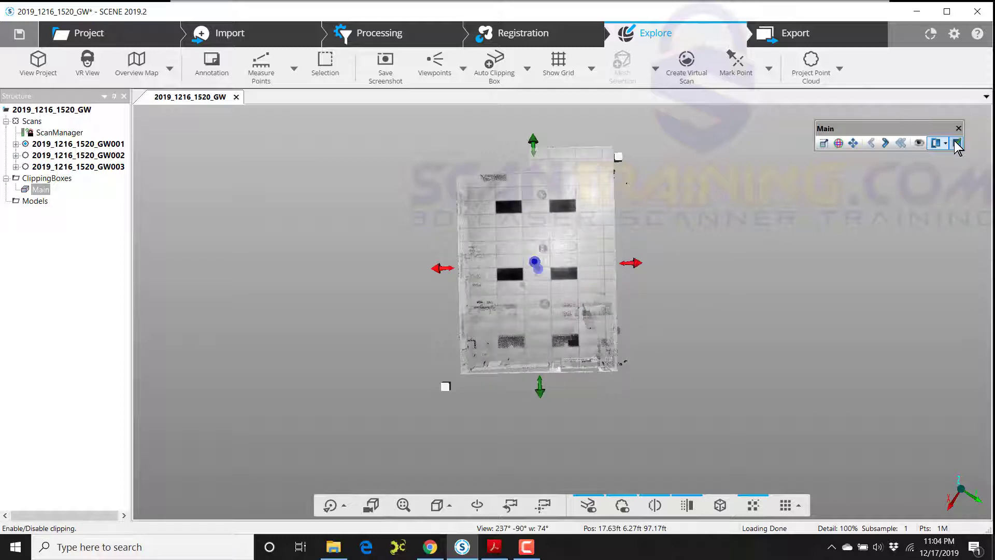
left_click(957, 143)
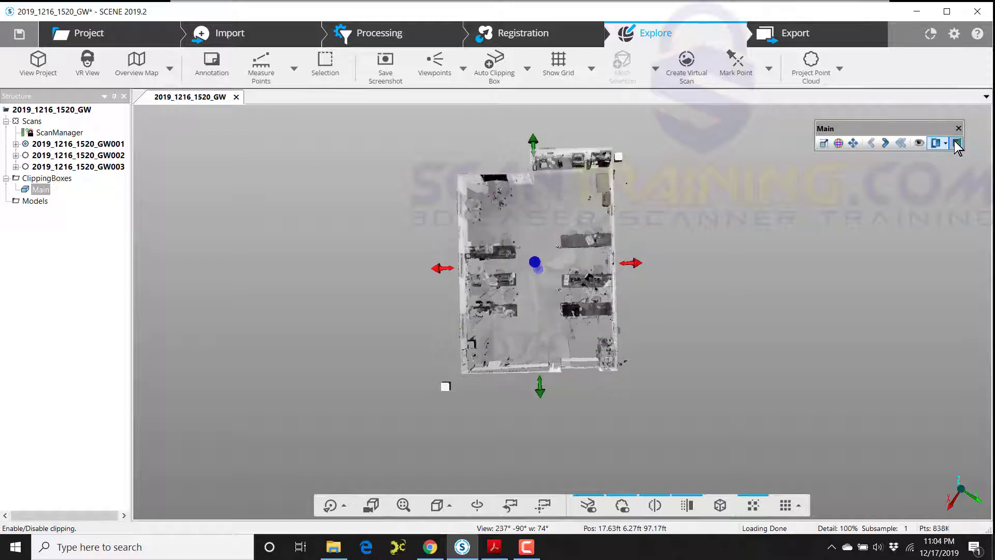
left_click(957, 143)
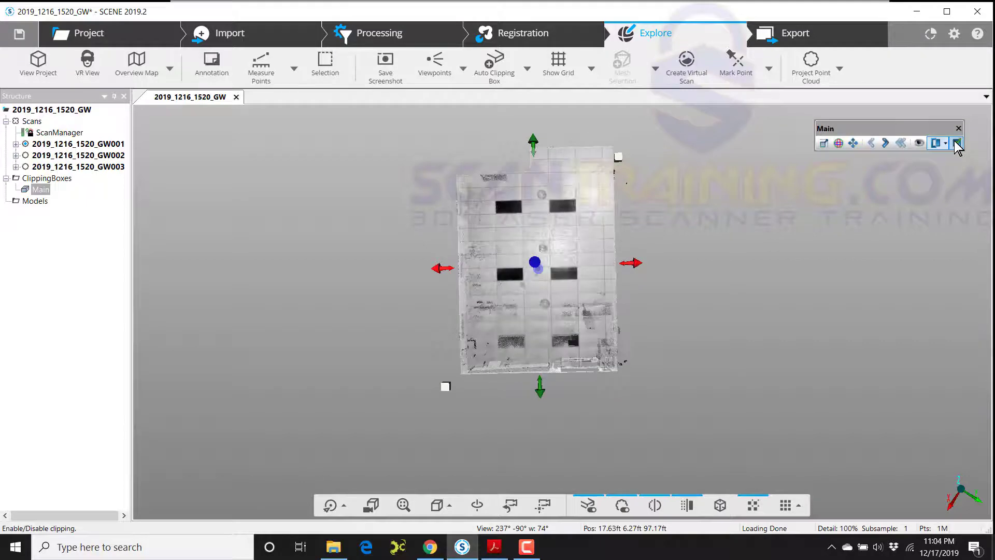
left_click(957, 143)
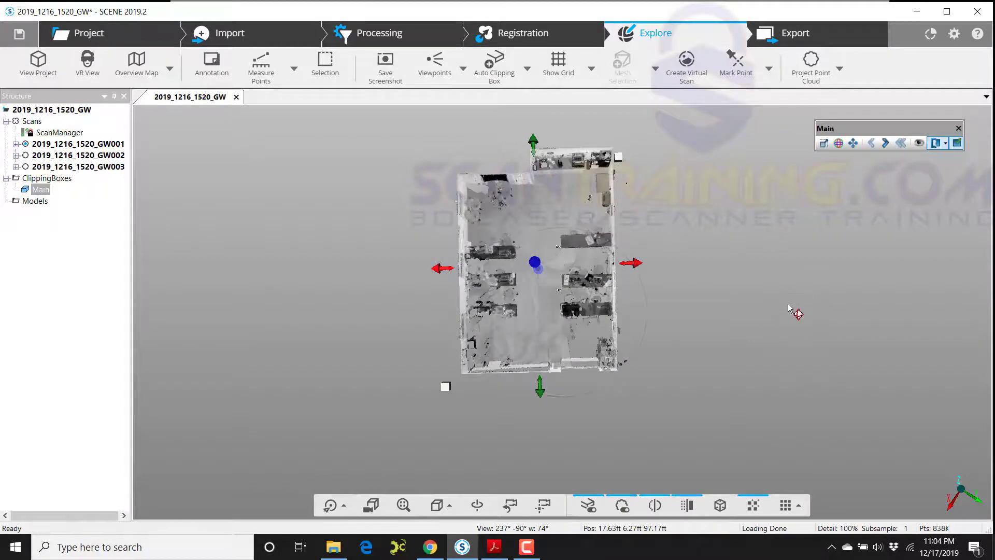
left_click_drag(796, 309, 630, 270)
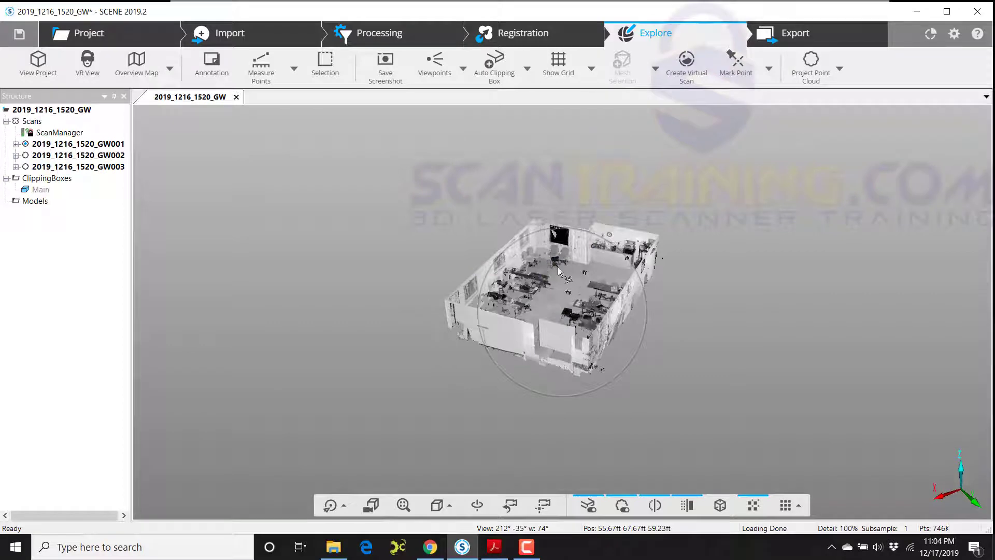
Save the shared project changes with the comment 'add clipping box'.
left_click(20, 35)
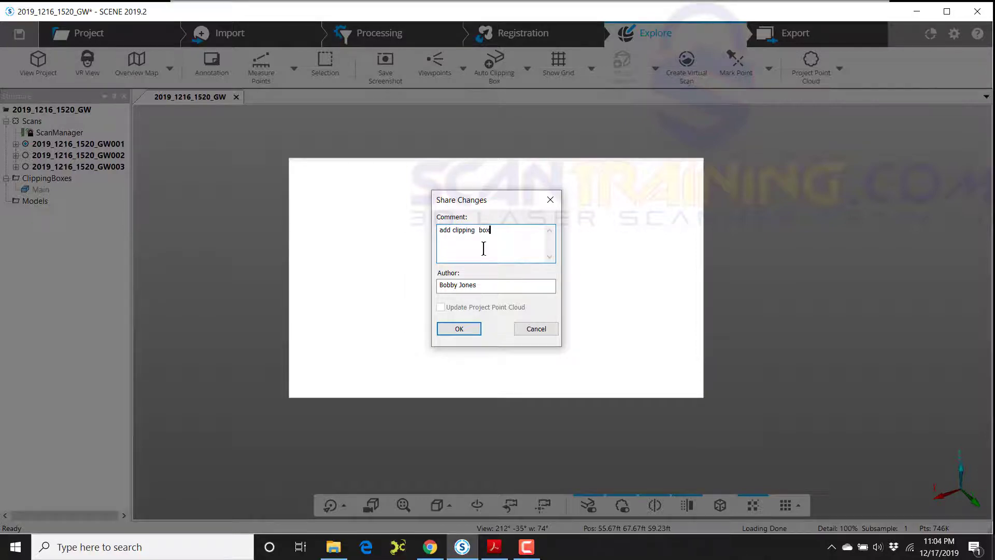
left_click(457, 329)
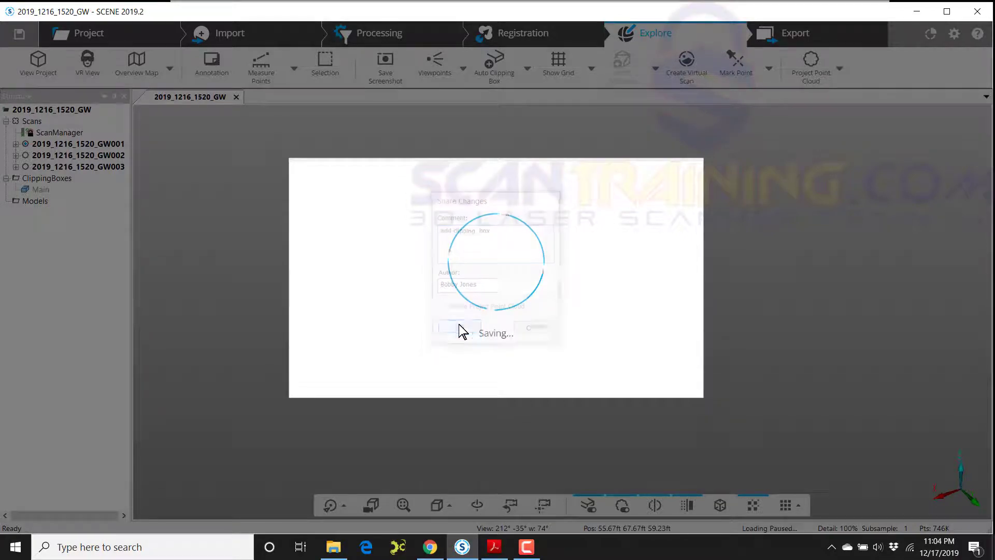